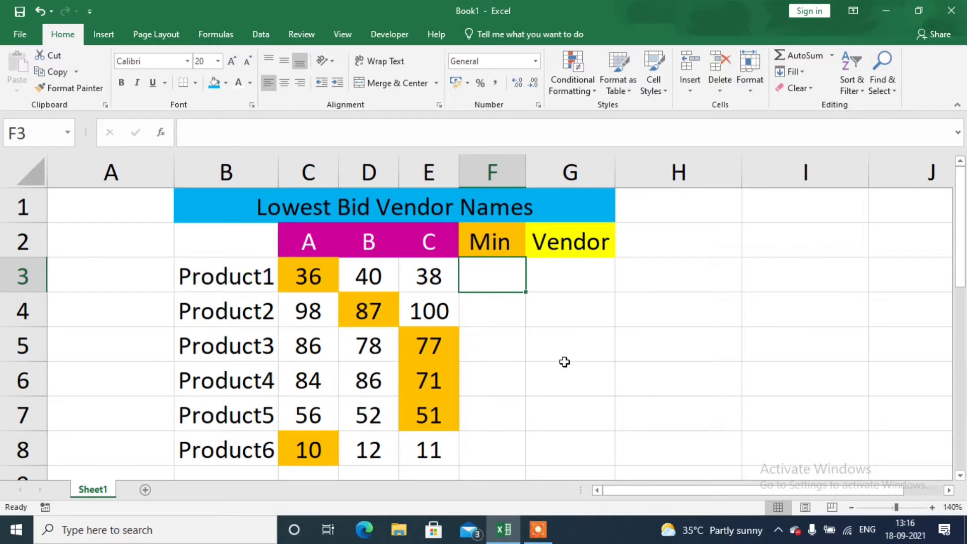
- Enter =MIN(C3:E3) in F3 to get Product1's lowest bid, 36
{"action": "type", "text": "=min"}
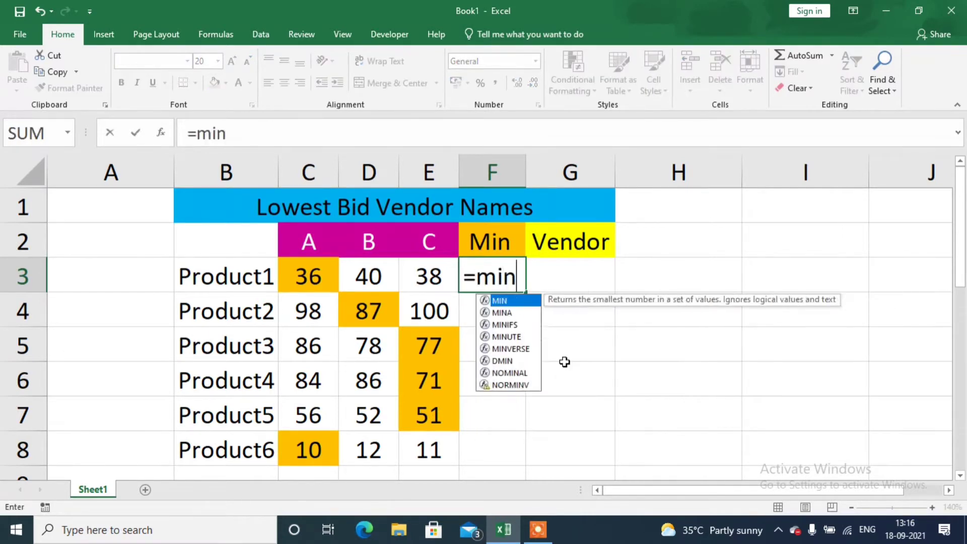
{"action": "key", "text": "Tab"}
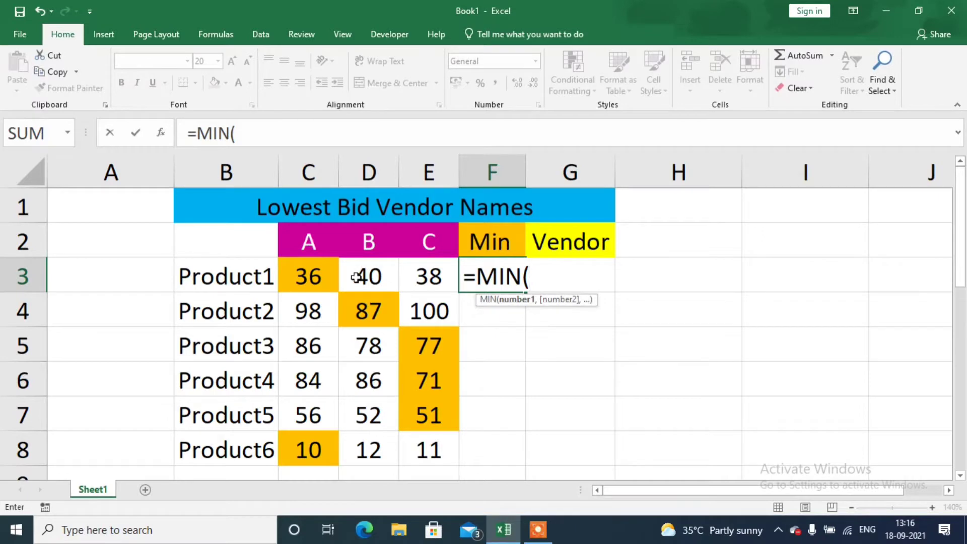
{"action": "left_click_drag", "start_coordinate": [308, 276], "coordinate": [429, 276]}
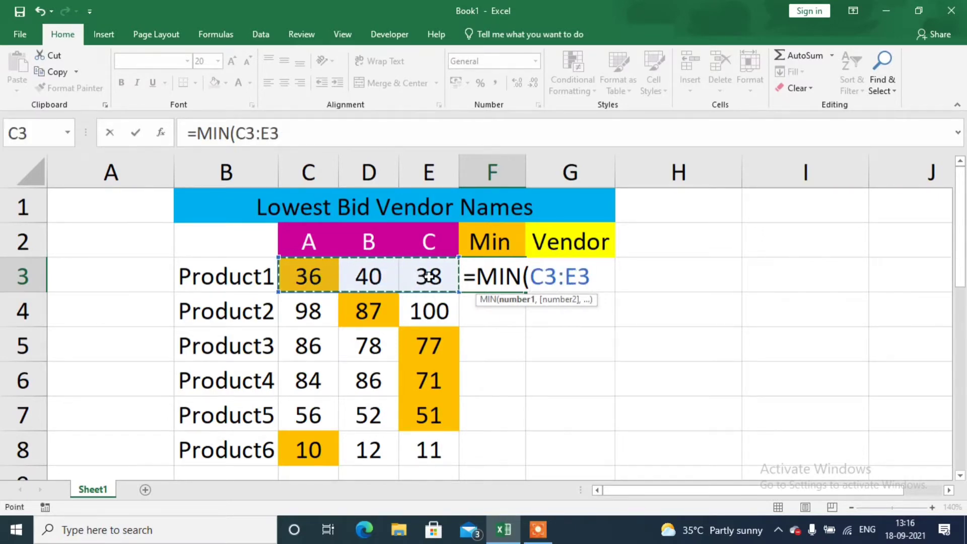
{"action": "type", "text": ")"}
{"action": "key", "text": "Return"}
{"action": "key", "text": "Up"}
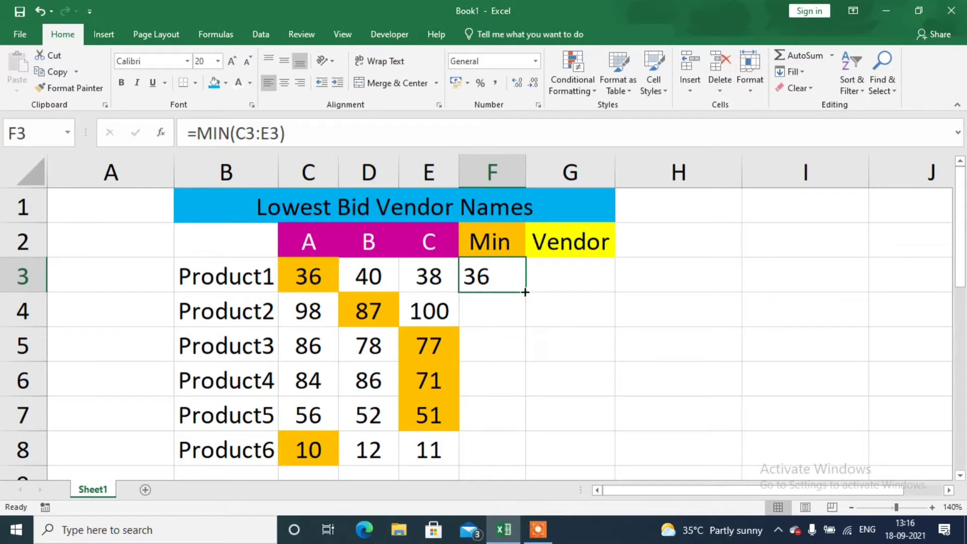
- Fill F3's MIN formula down to F8, giving 36, 87, 77, 71, 51 and 10
{"action": "left_click_drag", "start_coordinate": [528, 291], "coordinate": [525, 456]}
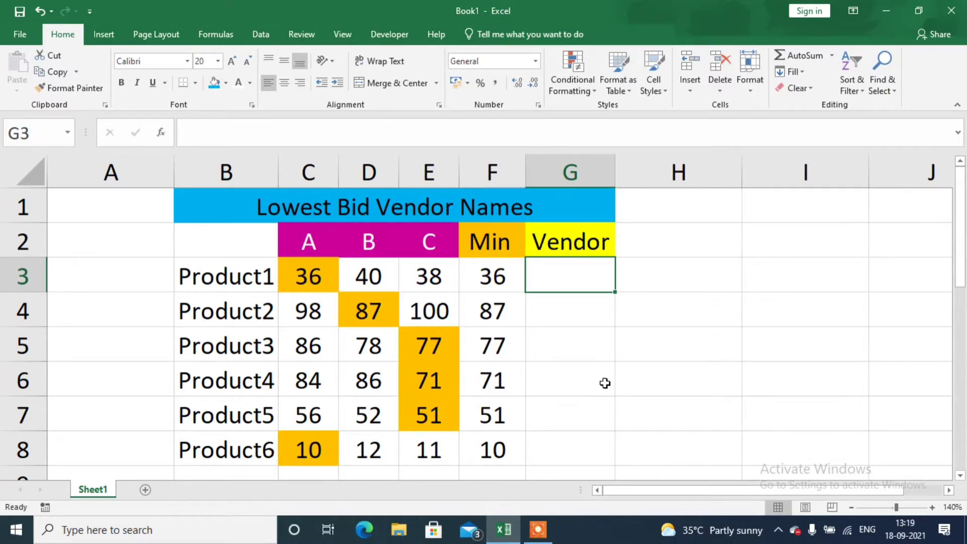
- Begin G3's lookup as =INDEX(C2:E2,MATCH( with the vendor headers as the array
{"action": "type", "text": "=in"}
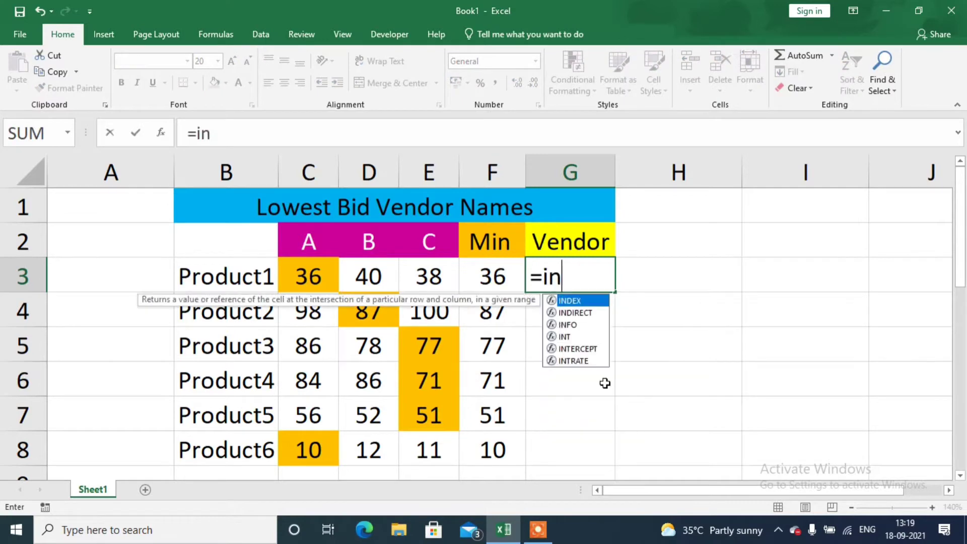
{"action": "type", "text": "de"}
{"action": "key", "text": "Tab"}
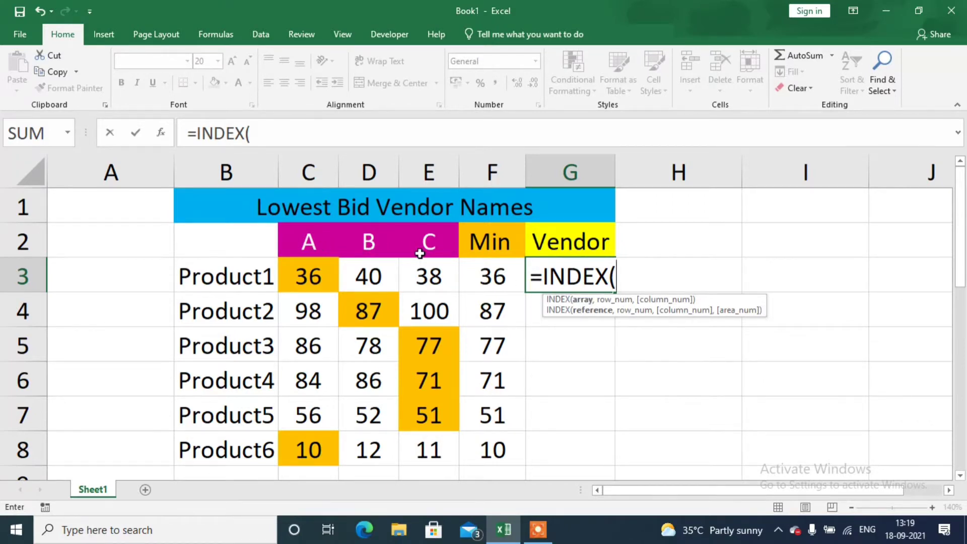
{"action": "left_click_drag", "start_coordinate": [291, 236], "coordinate": [405, 224]}
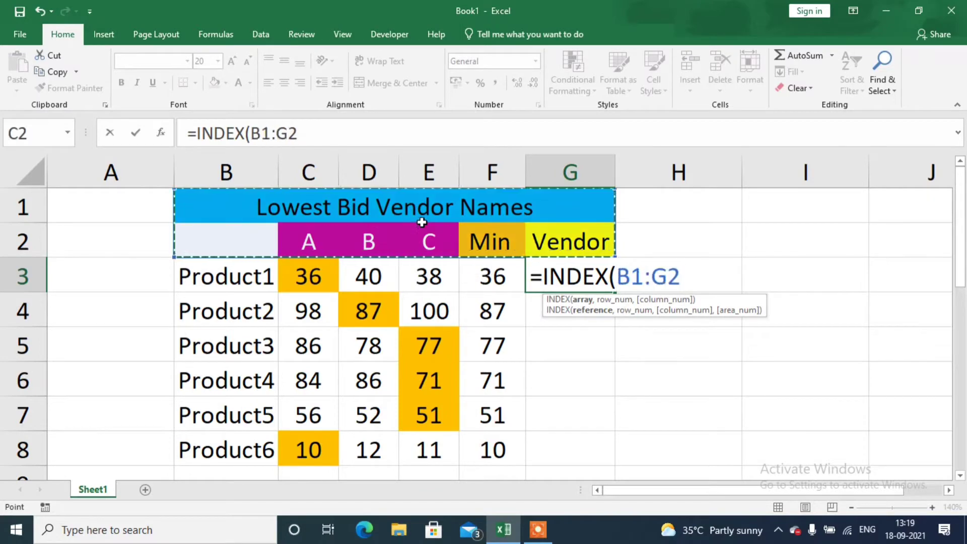
{"action": "left_click_drag", "start_coordinate": [313, 241], "coordinate": [427, 241]}
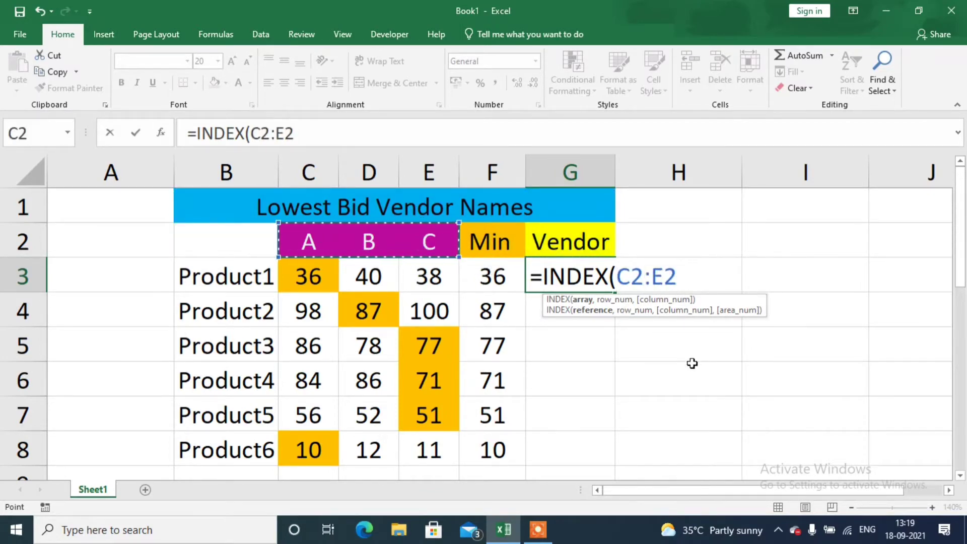
{"action": "type", "text": ","}
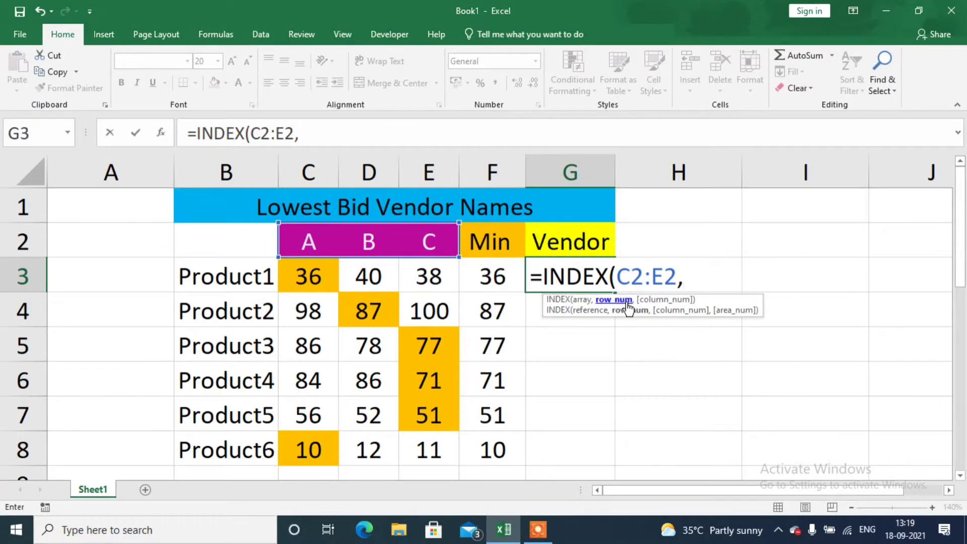
{"action": "type", "text": "ma"}
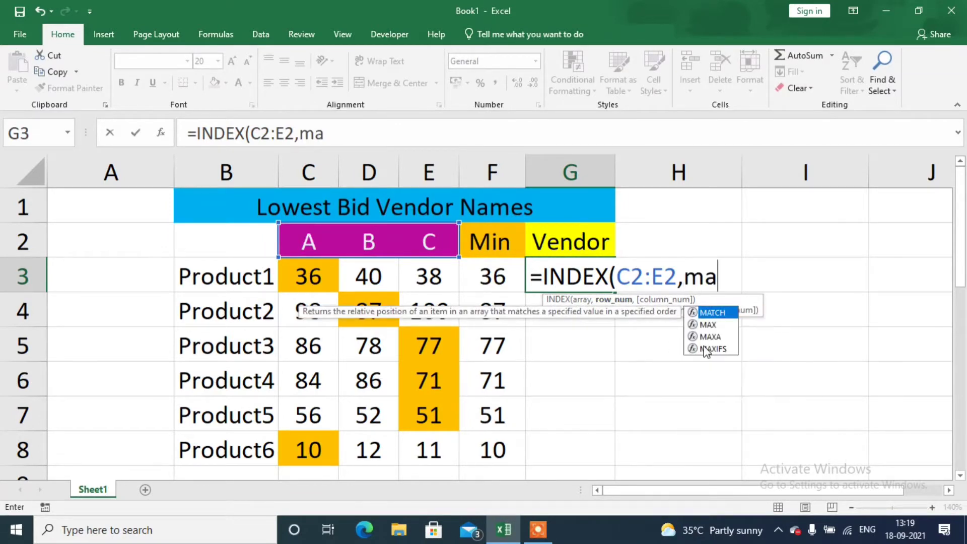
{"action": "type", "text": "tch("}
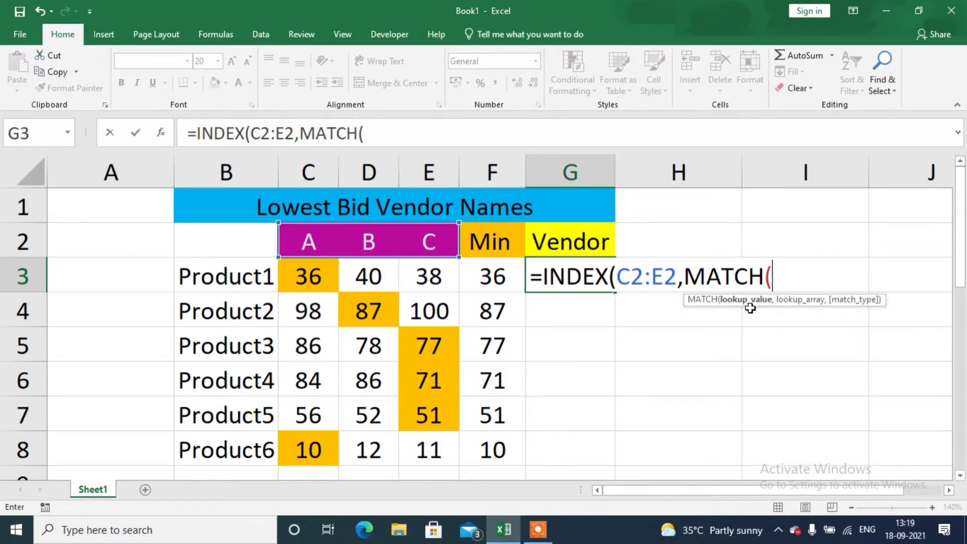
- Complete G3 as =INDEX(C2:E2,MATCH(F3,C3:E3,0)), which returns vendor A
{"action": "left_click", "coordinate": [507, 267]}
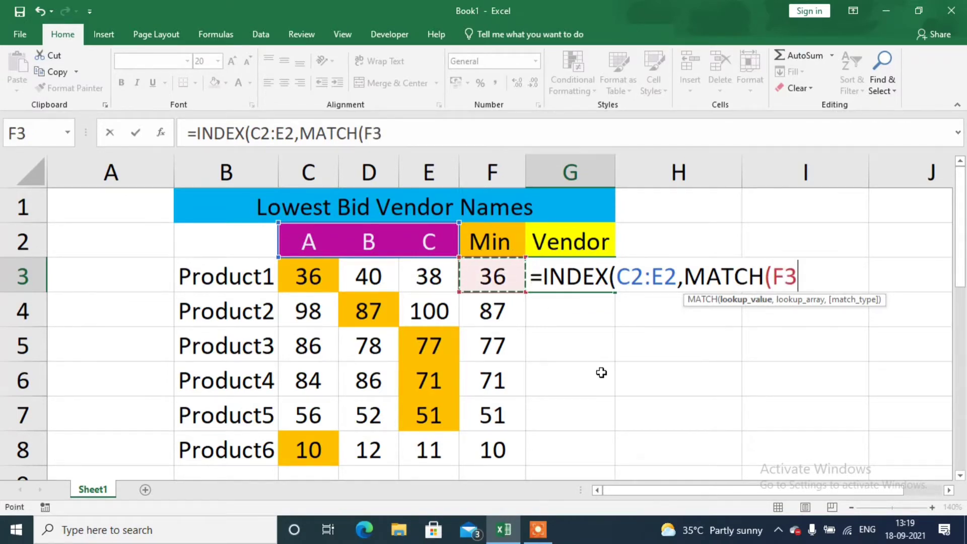
{"action": "type", "text": ","}
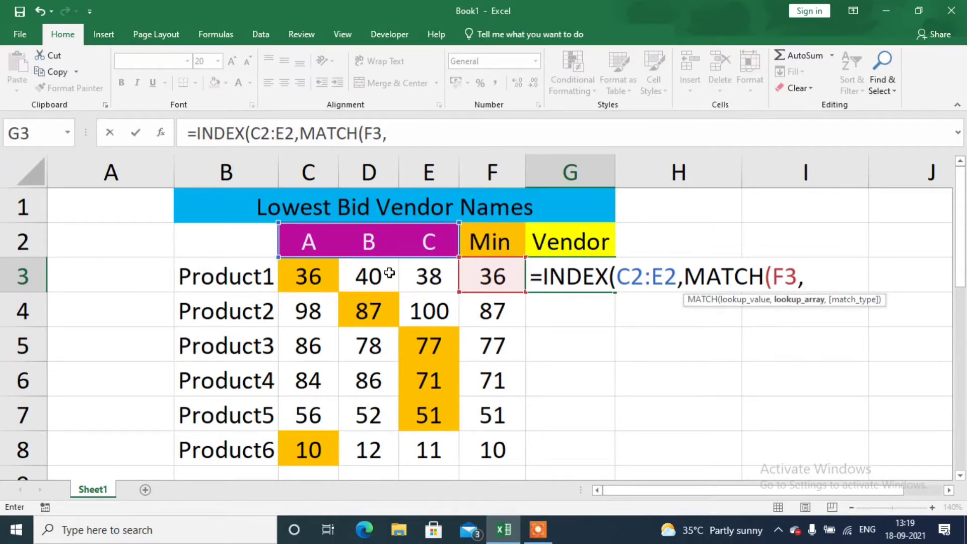
{"action": "left_click_drag", "start_coordinate": [320, 278], "coordinate": [417, 278]}
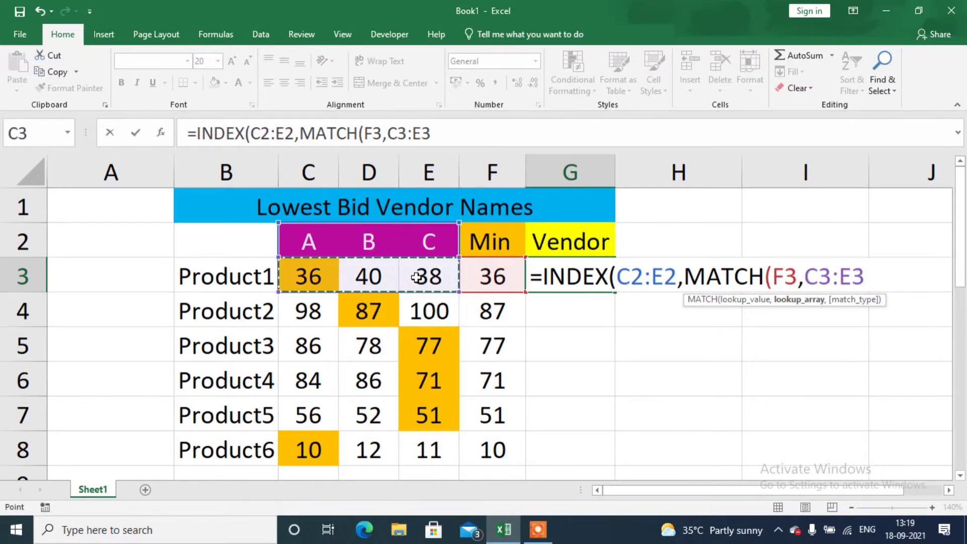
{"action": "type", "text": ","}
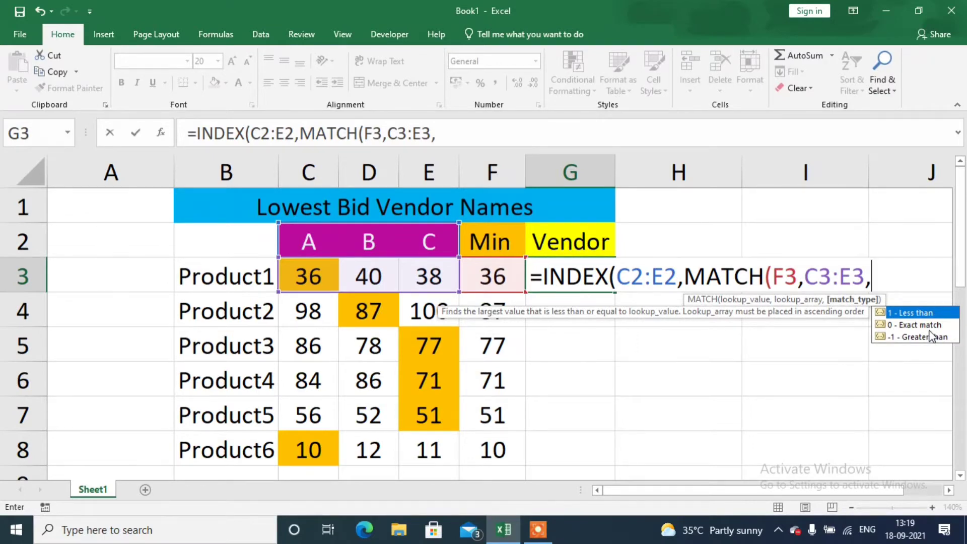
{"action": "type", "text": "0"}
{"action": "type", "text": ")"}
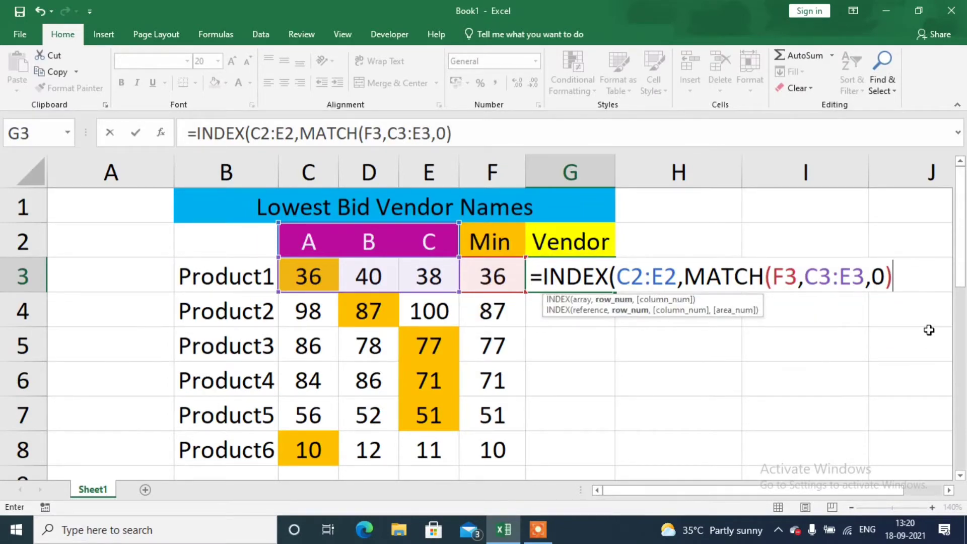
{"action": "type", "text": ")"}
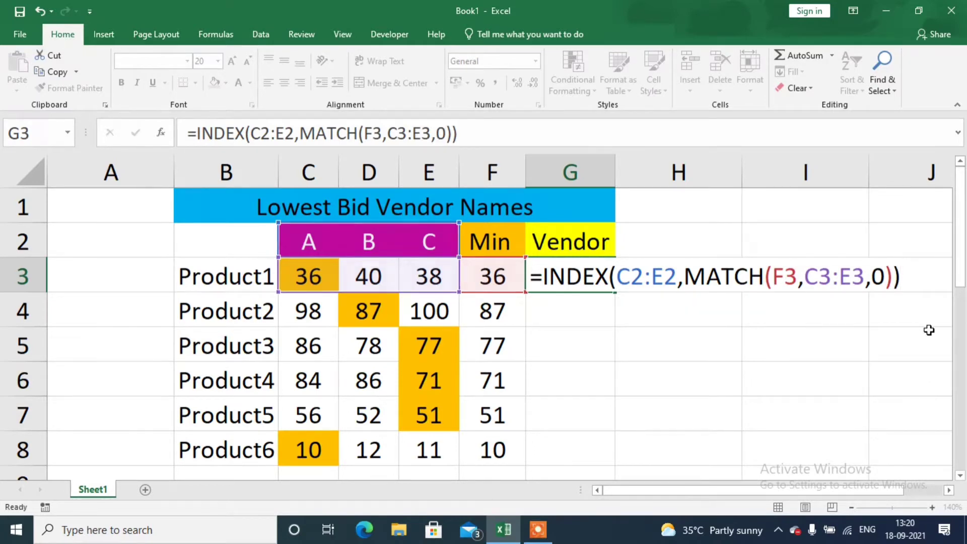
{"action": "key", "text": "Return"}
- Copy G3's formula into G4 and inspect its shifted references, which return 40
{"action": "key", "text": "Up"}
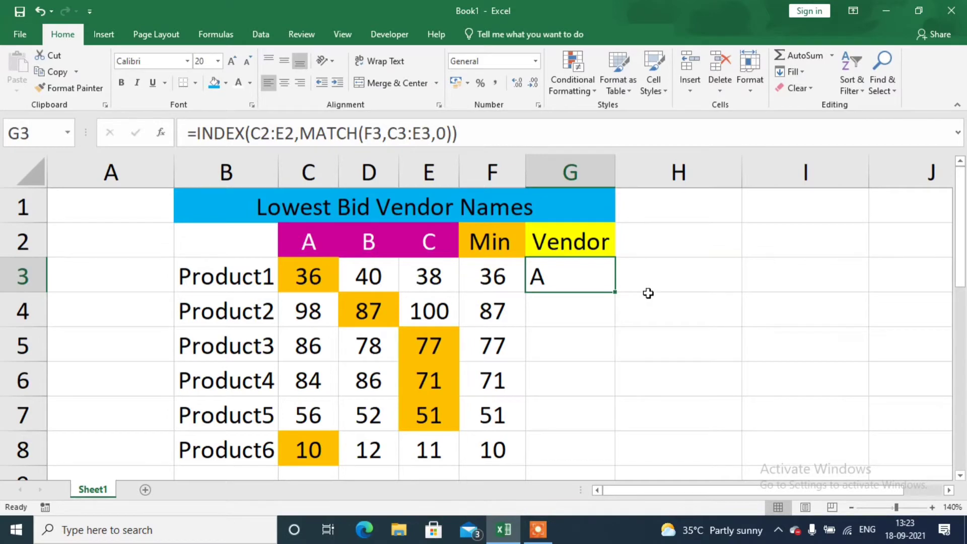
{"action": "left_click_drag", "start_coordinate": [616, 292], "coordinate": [614, 327]}
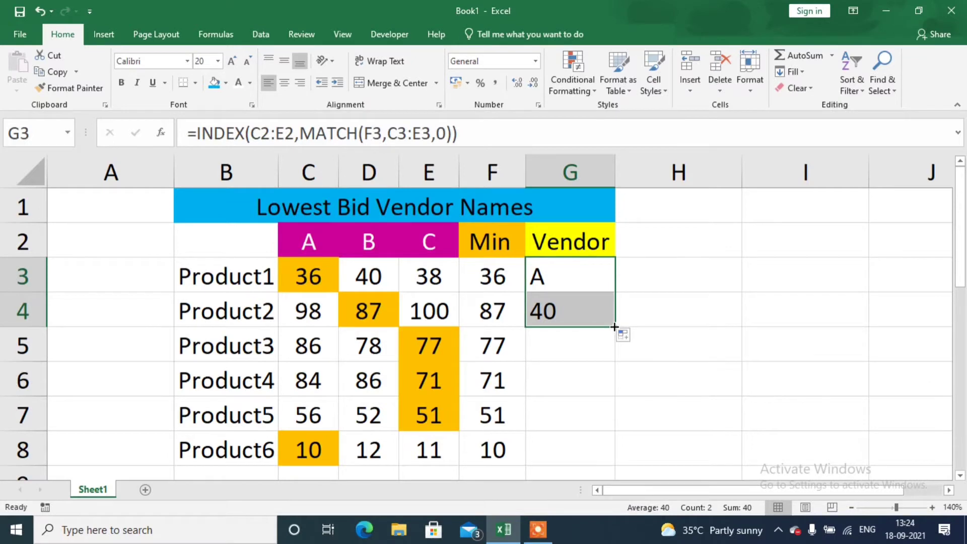
{"action": "left_click", "coordinate": [580, 307]}
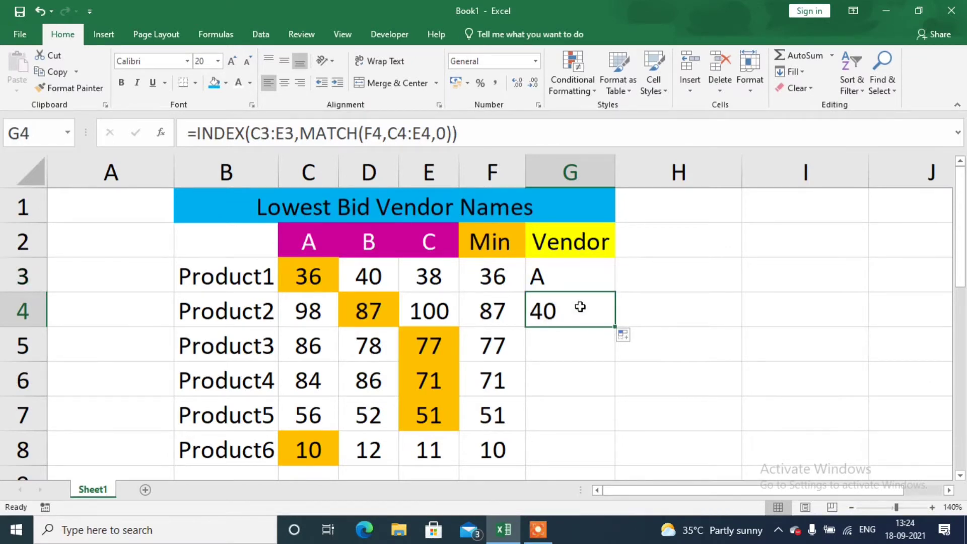
{"action": "left_click", "coordinate": [566, 133]}
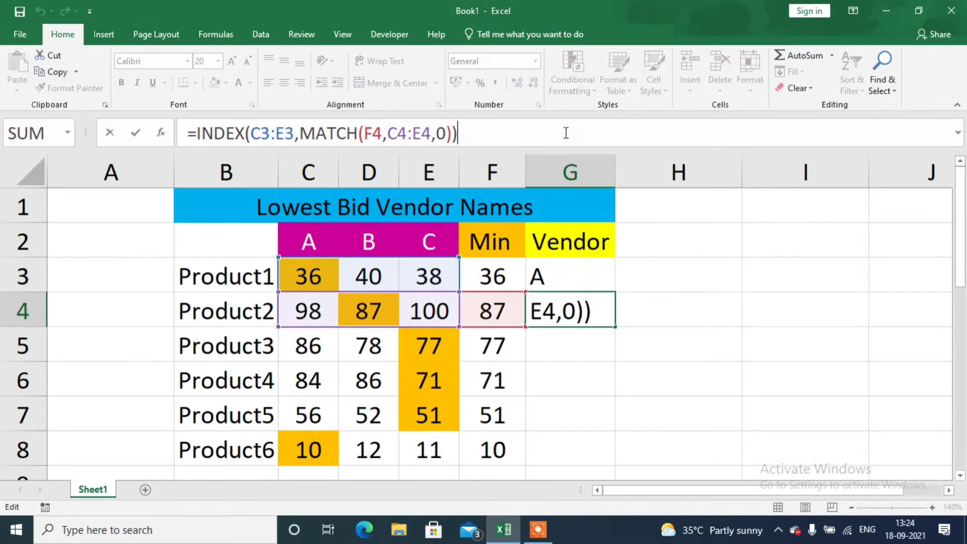
{"action": "key", "text": "Escape"}
{"action": "key", "text": "Up"}
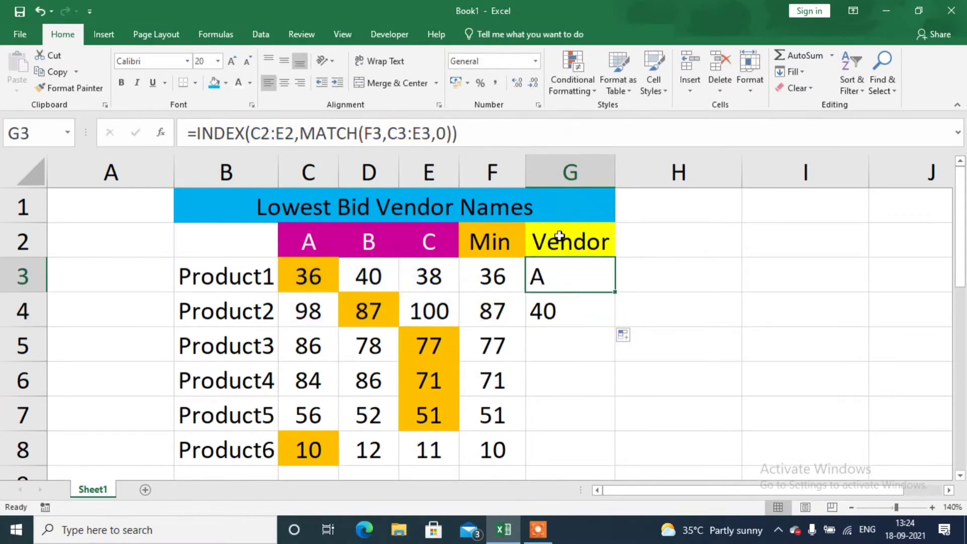
- Anchor the INDEX array in G3's formula as $C$2:$E$2
{"action": "left_click", "coordinate": [492, 132]}
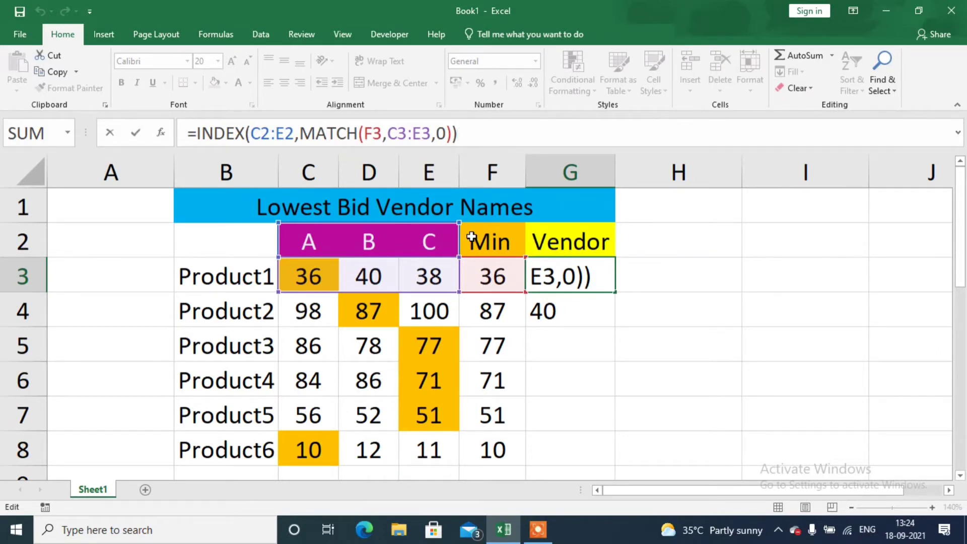
{"action": "left_click", "coordinate": [255, 139]}
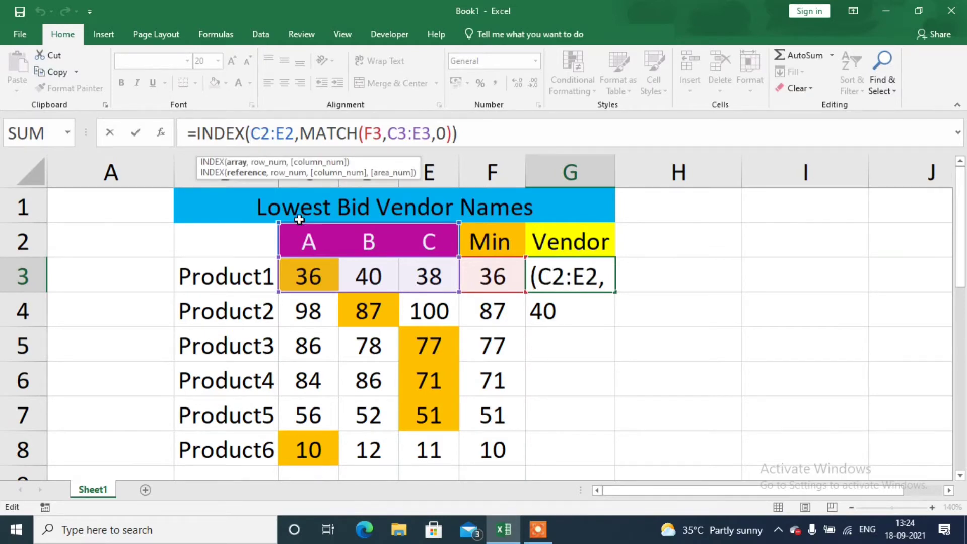
{"action": "type", "text": "$"}
{"action": "left_click", "coordinate": [271, 133]}
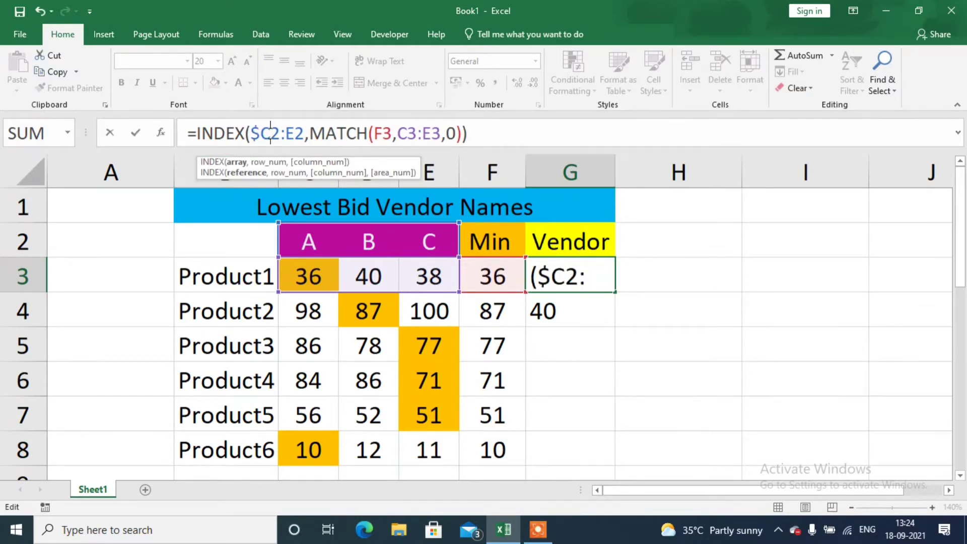
{"action": "type", "text": "$"}
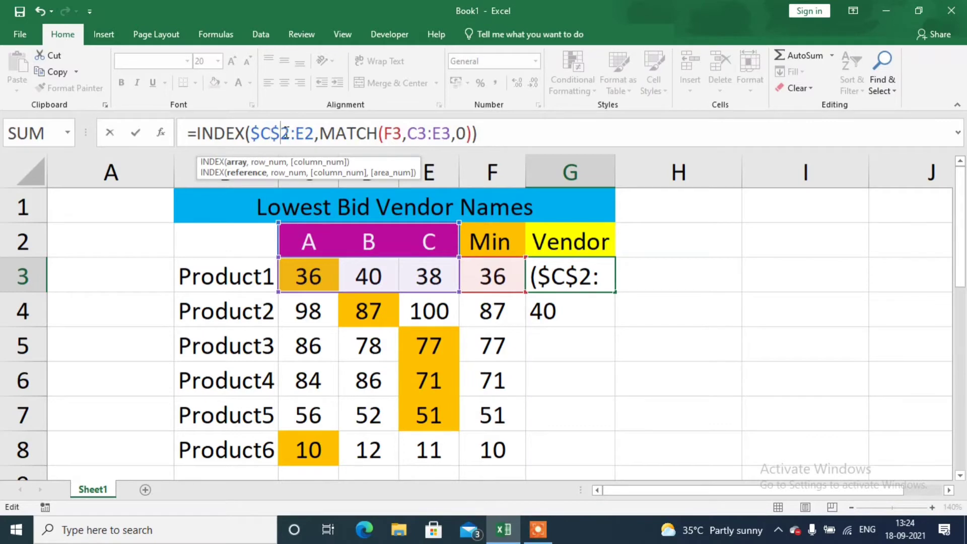
{"action": "left_click", "coordinate": [296, 133]}
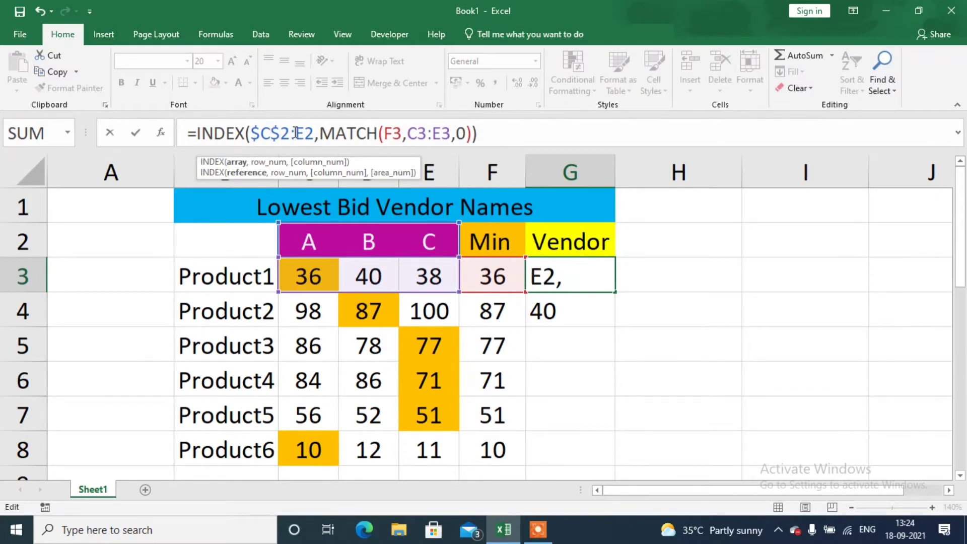
{"action": "type", "text": "$"}
{"action": "key", "text": "Right"}
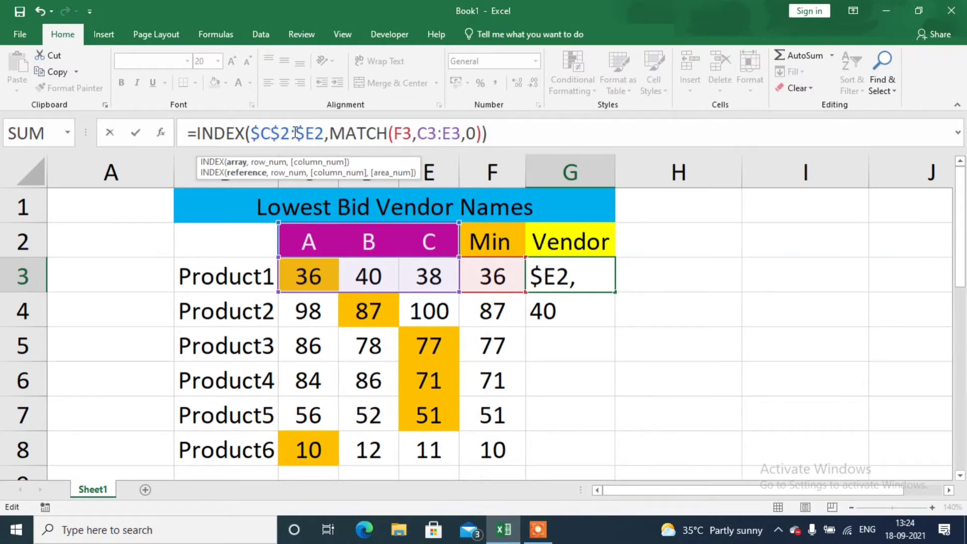
{"action": "type", "text": "$"}
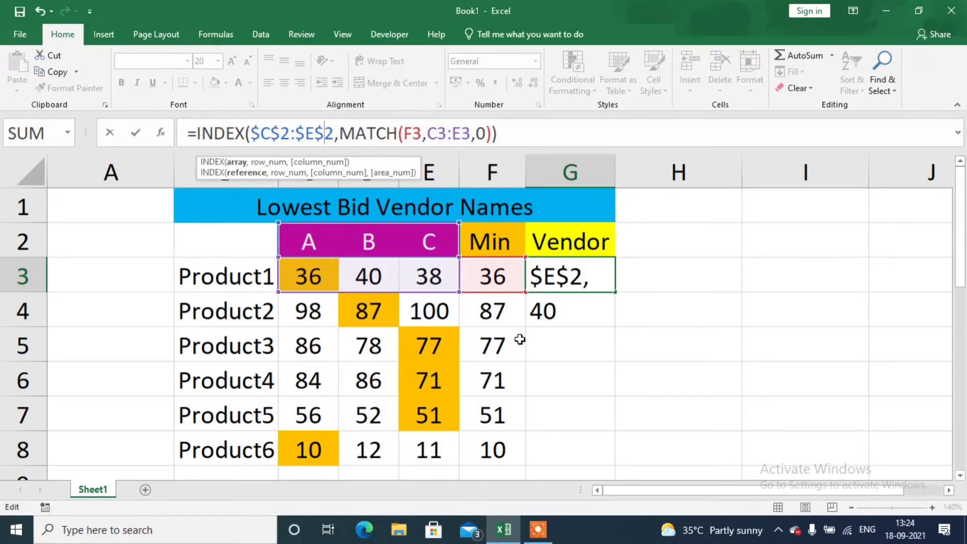
- Lock the MATCH references to $F3 and $C3:$E3 and commit the formula
{"action": "left_click", "coordinate": [405, 134]}
{"action": "type", "text": "$"}
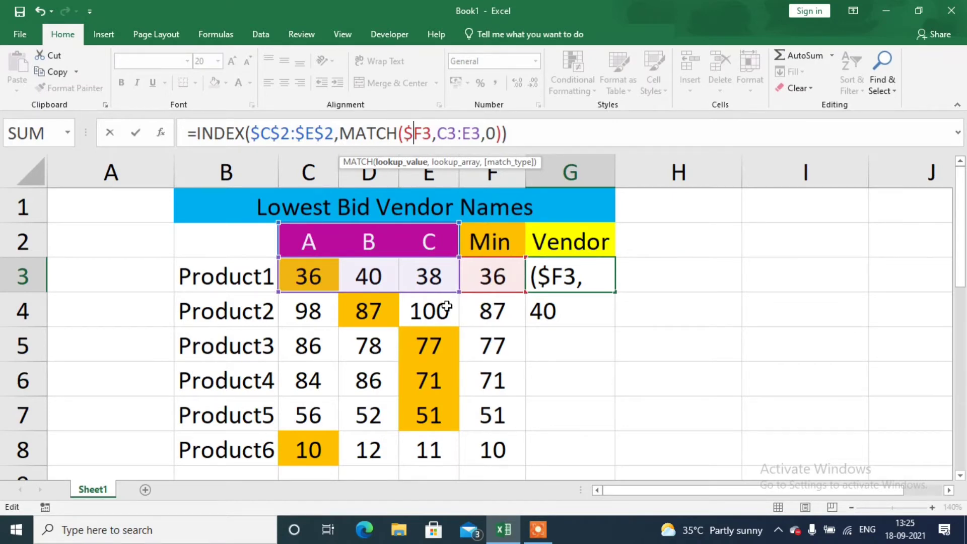
{"action": "left_click", "coordinate": [441, 132]}
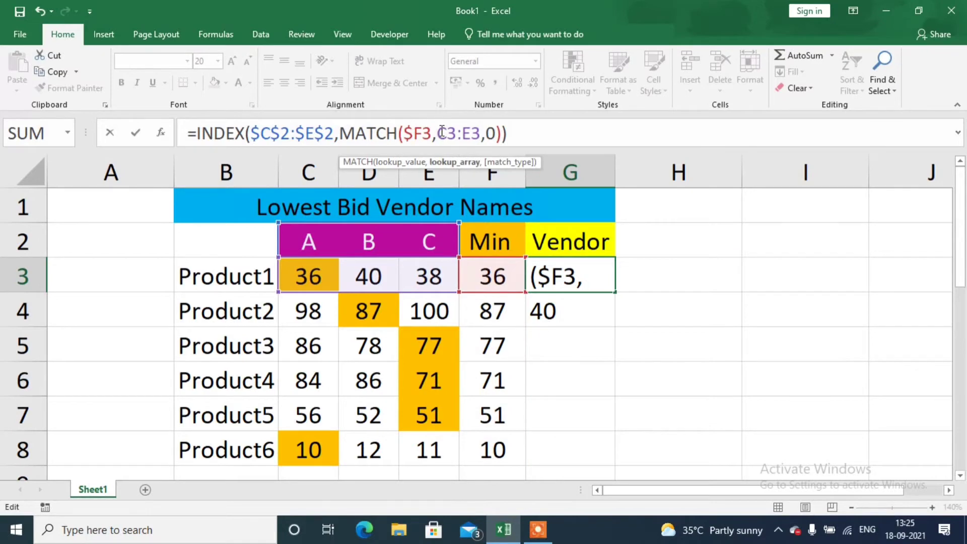
{"action": "type", "text": "$"}
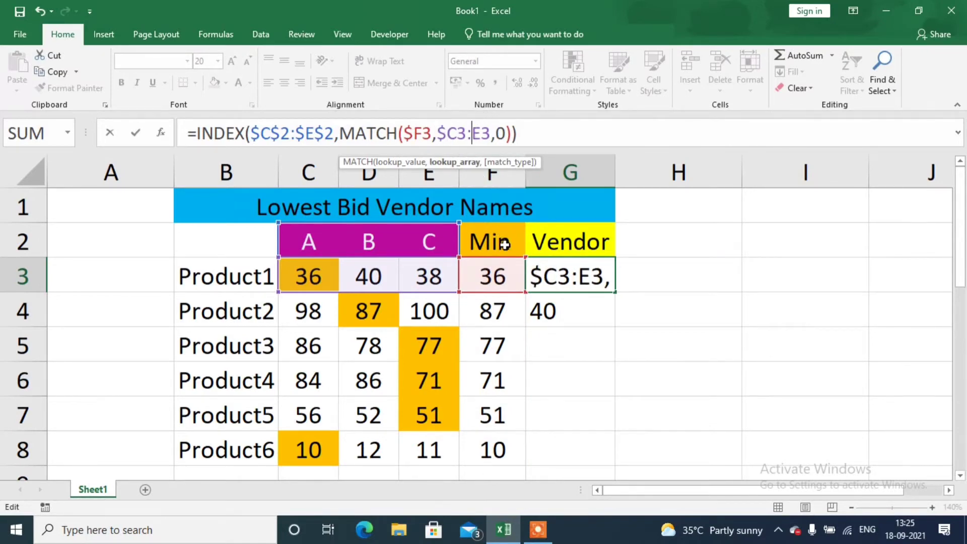
{"action": "key", "text": "Right"}
{"action": "key", "text": "Right"}
{"action": "key", "text": "Right"}
{"action": "type", "text": "$"}
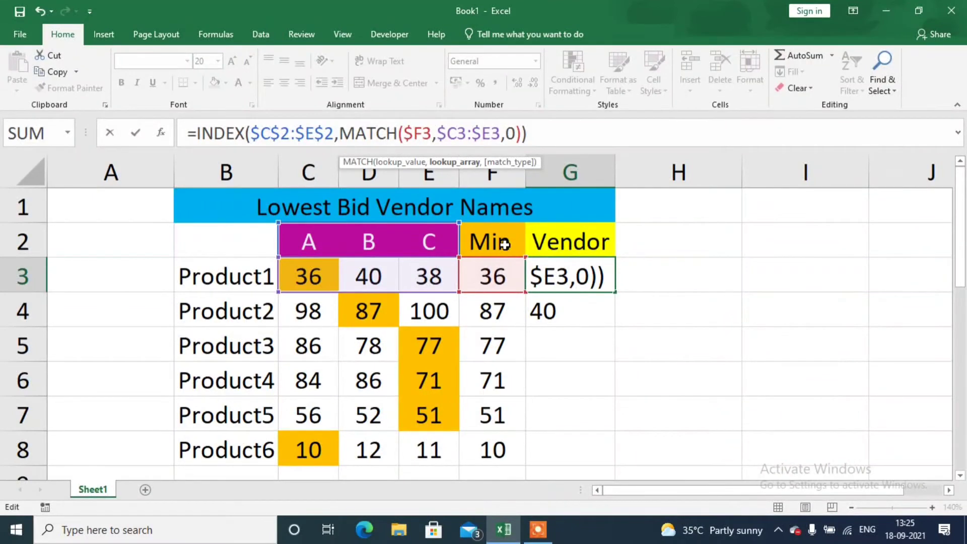
{"action": "key", "text": "Return"}
- Fill the vendor formula down to G8 and centre the letters A, B, C, C, C, A
{"action": "key", "text": "Up"}
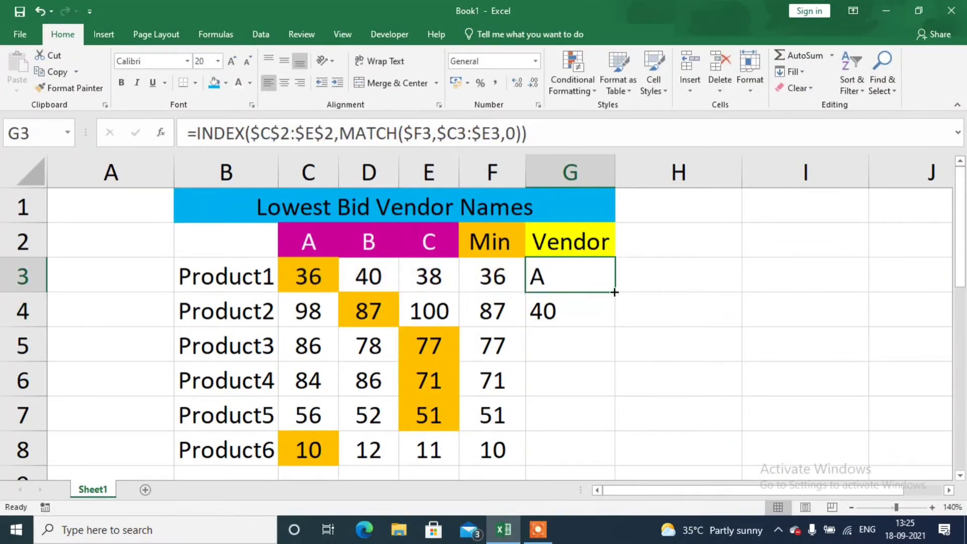
{"action": "left_click_drag", "start_coordinate": [614, 292], "coordinate": [611, 458]}
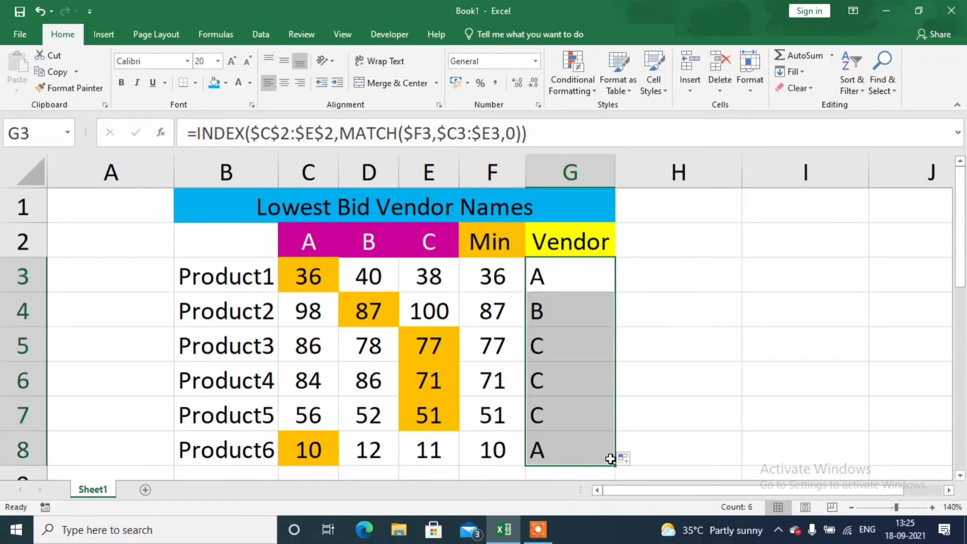
{"action": "left_click", "coordinate": [284, 83]}
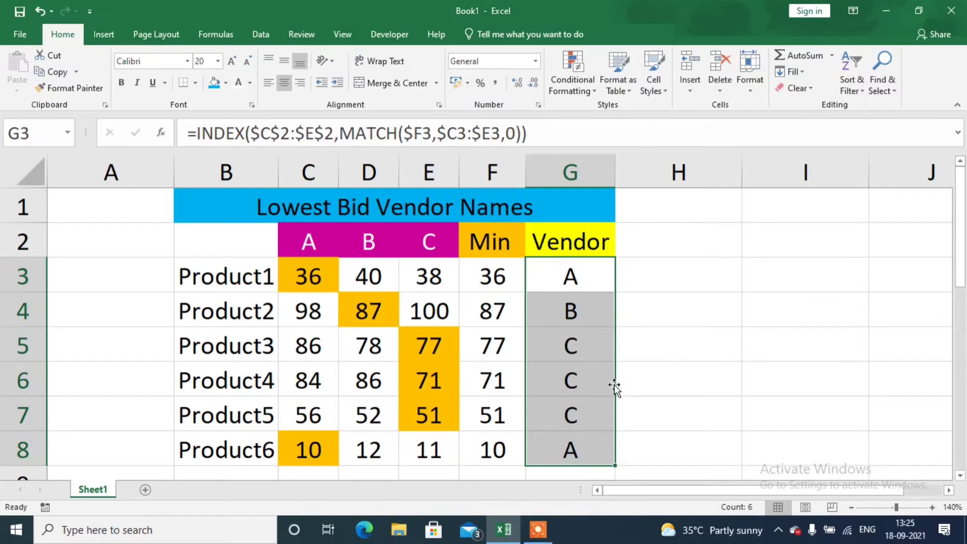
{"action": "left_click", "coordinate": [667, 375]}
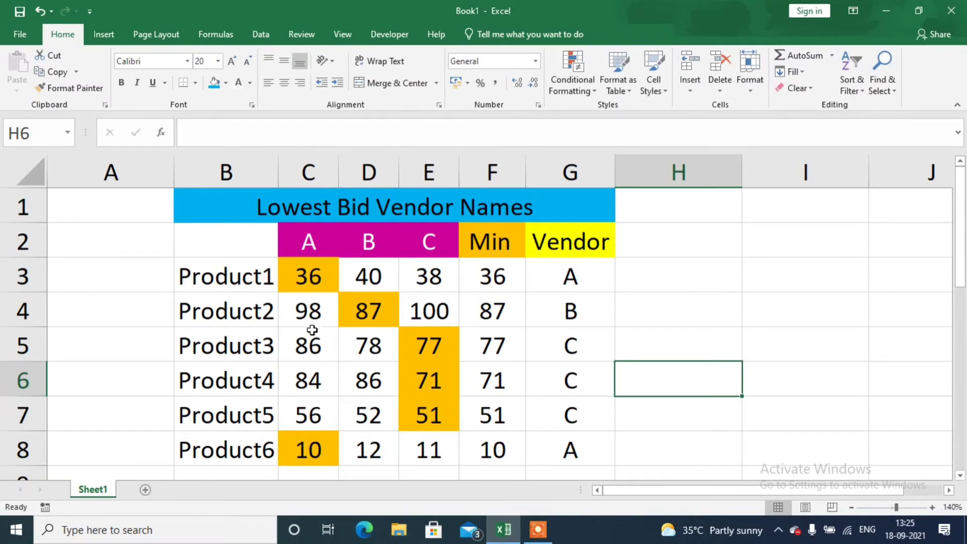
- Change Product1's vendor C bid in E3 to 35, making its Min 35
{"action": "left_click", "coordinate": [315, 286]}
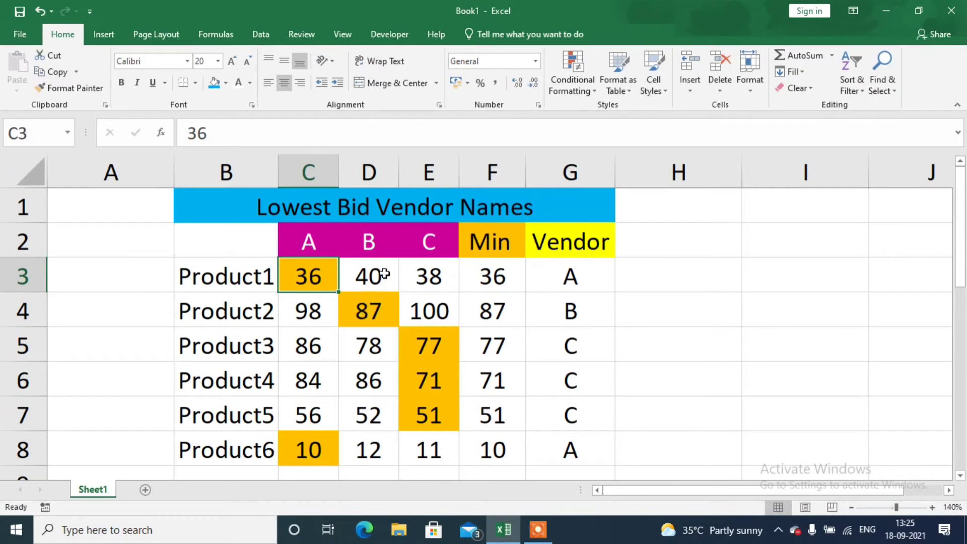
{"action": "left_click", "coordinate": [434, 284]}
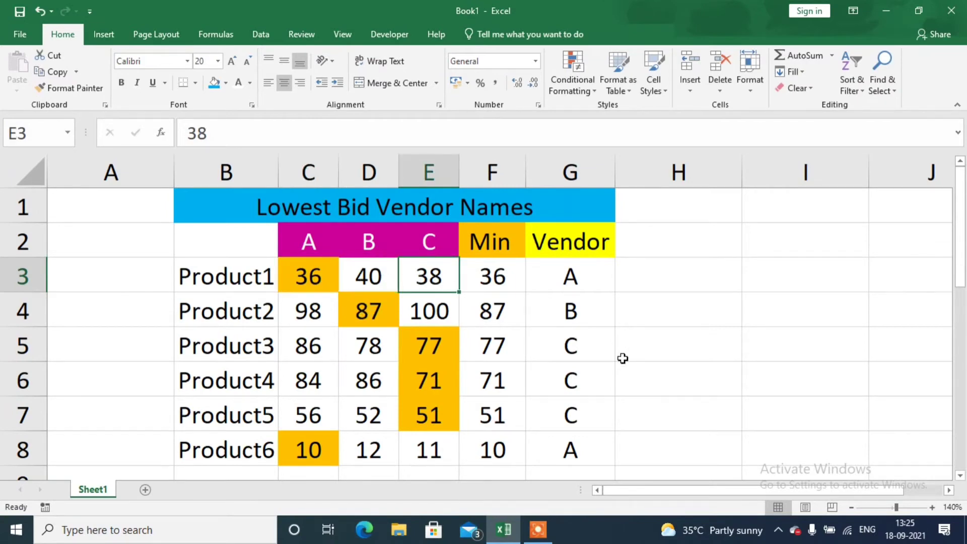
{"action": "type", "text": "35"}
{"action": "key", "text": "Return"}
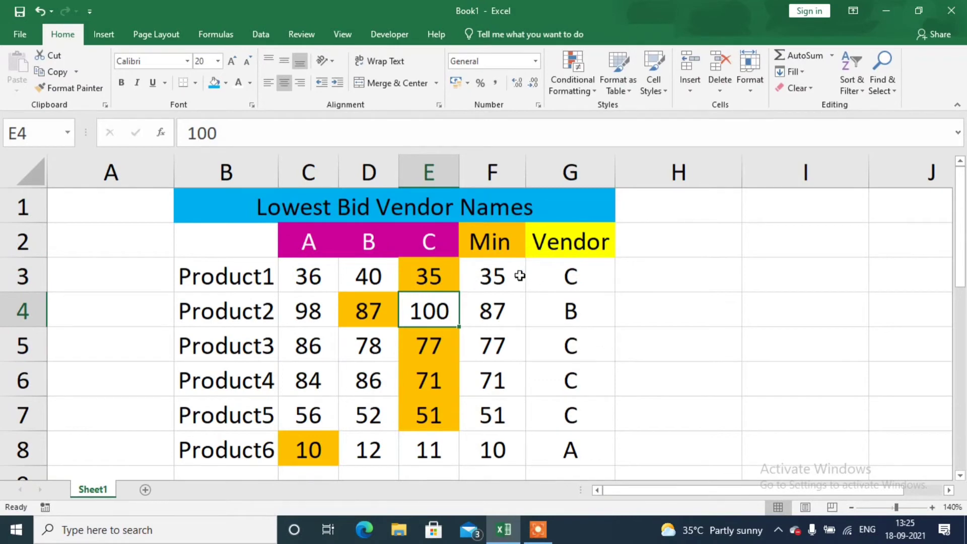
{"action": "left_click", "coordinate": [436, 263]}
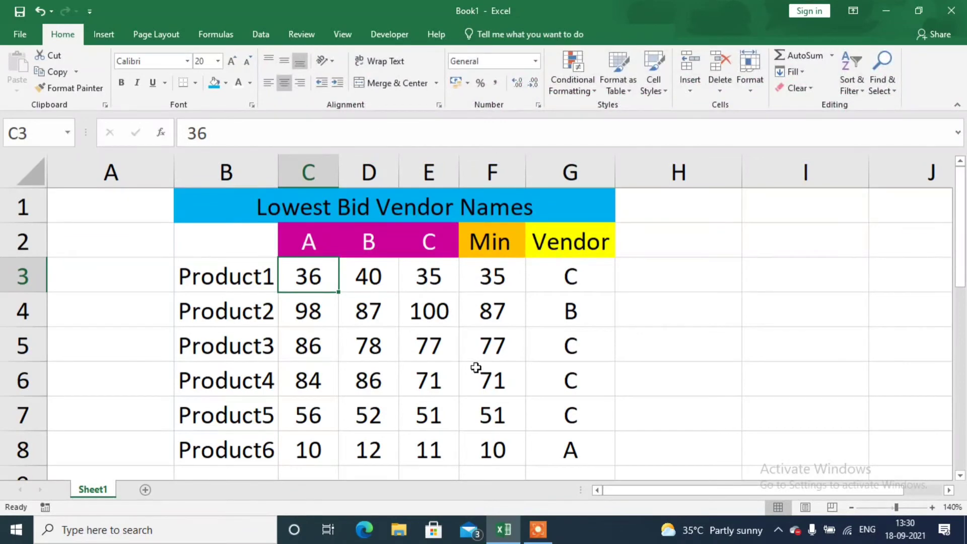
- Select the bids C3:E8 and start a new formula-based conditional formatting rule
{"action": "key", "text": "shift+Right"}
{"action": "key", "text": "shift+Right"}
{"action": "key", "text": "shift+Down"}
{"action": "key", "text": "shift+Down"}
{"action": "key", "text": "shift+Down"}
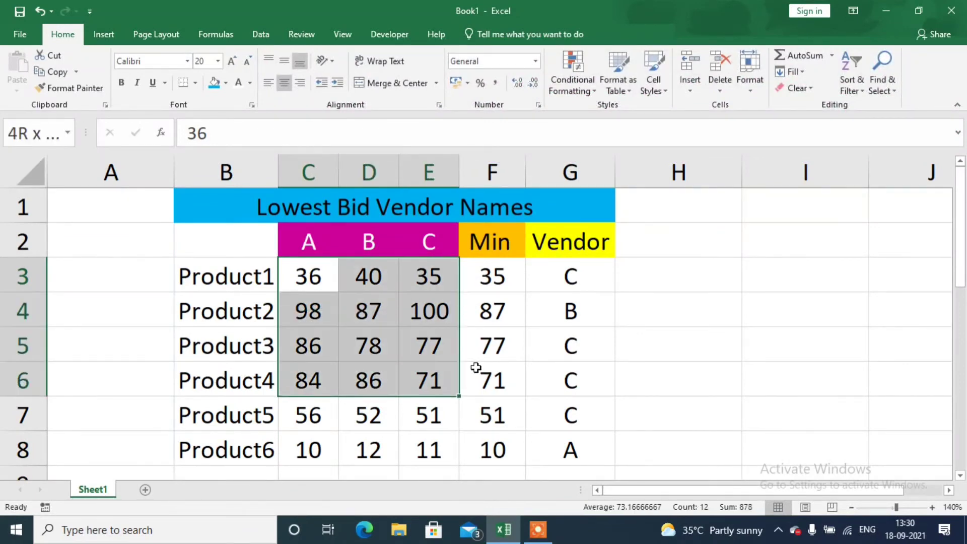
{"action": "key", "text": "shift+Down"}
{"action": "key", "text": "shift+Down"}
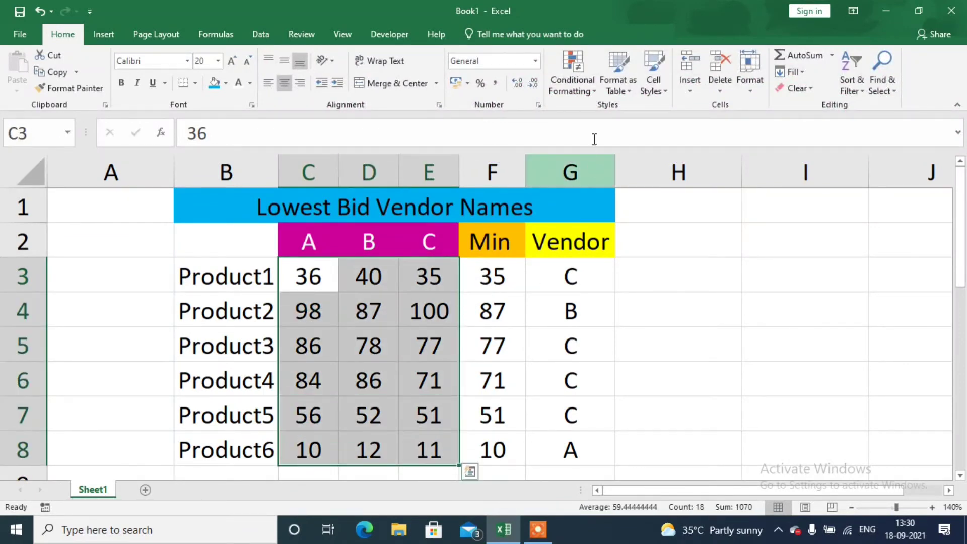
{"action": "left_click", "coordinate": [560, 68]}
{"action": "mouse_move", "coordinate": [598, 240]}
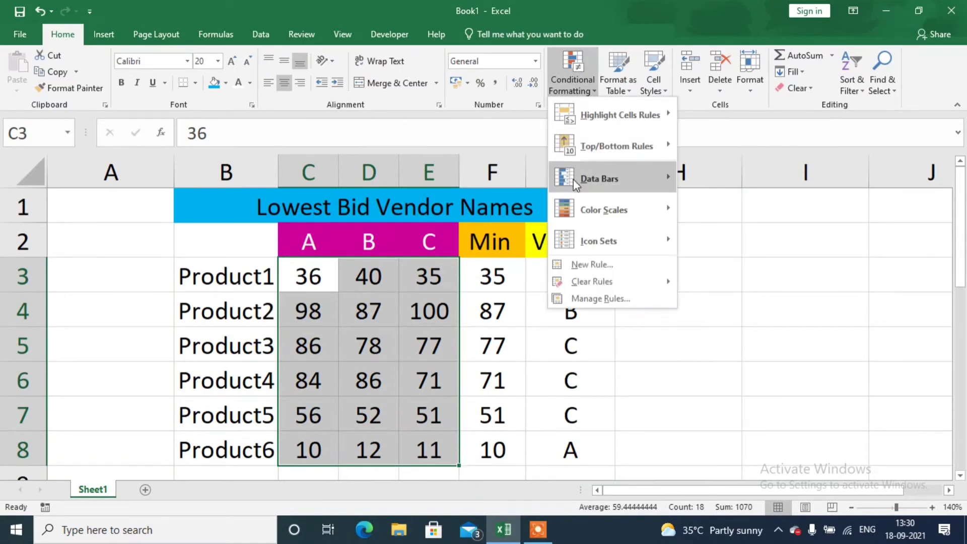
{"action": "left_click", "coordinate": [580, 264]}
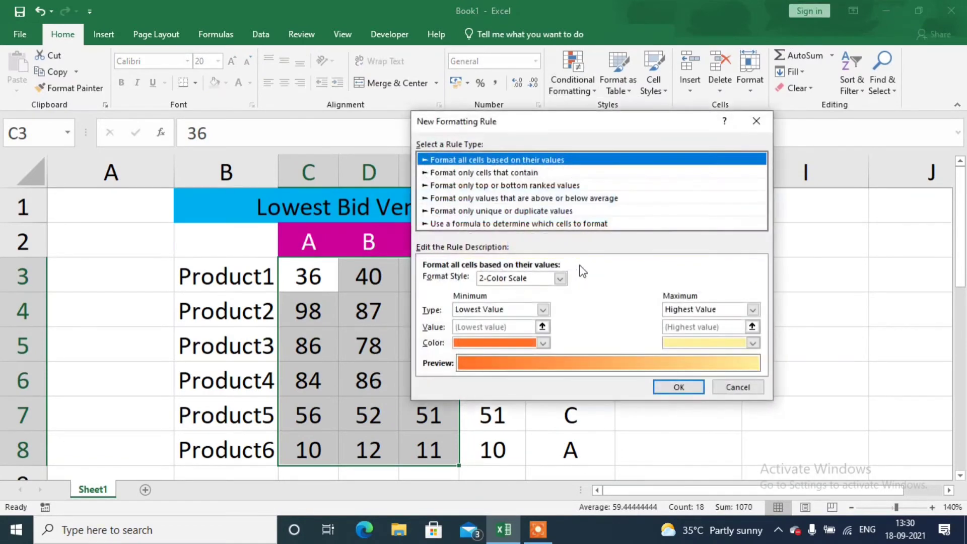
{"action": "left_click", "coordinate": [506, 225]}
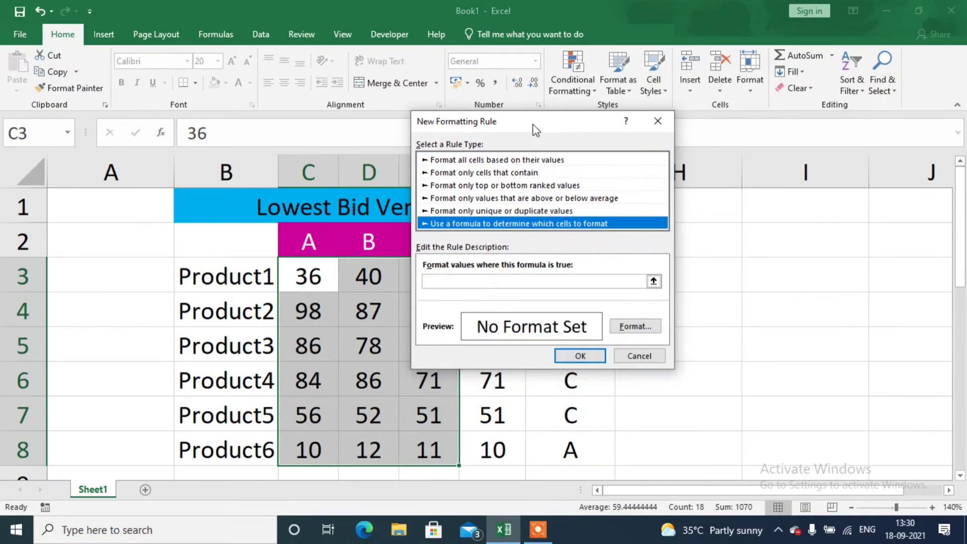
{"action": "left_click_drag", "start_coordinate": [535, 122], "coordinate": [607, 175]}
{"action": "left_click", "coordinate": [524, 334]}
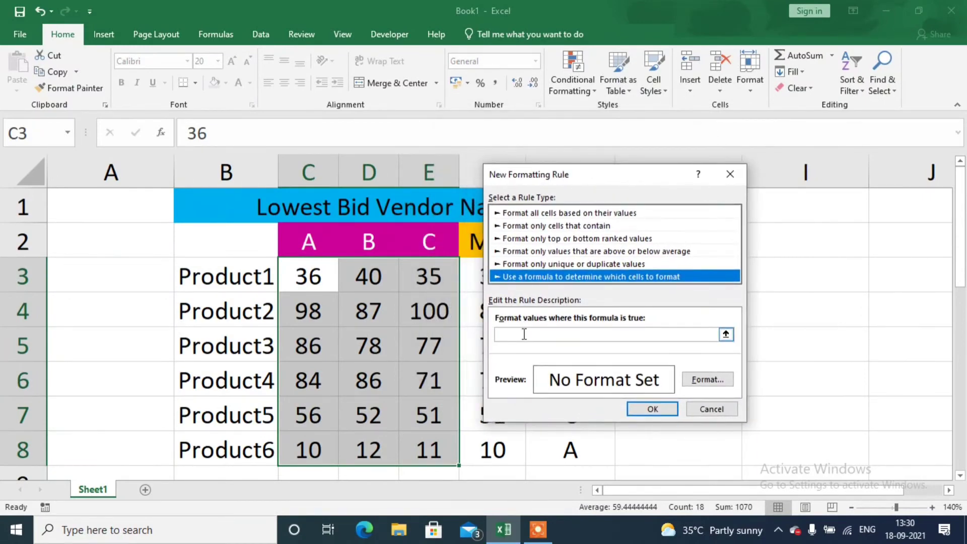
{"action": "left_click", "coordinate": [524, 334]}
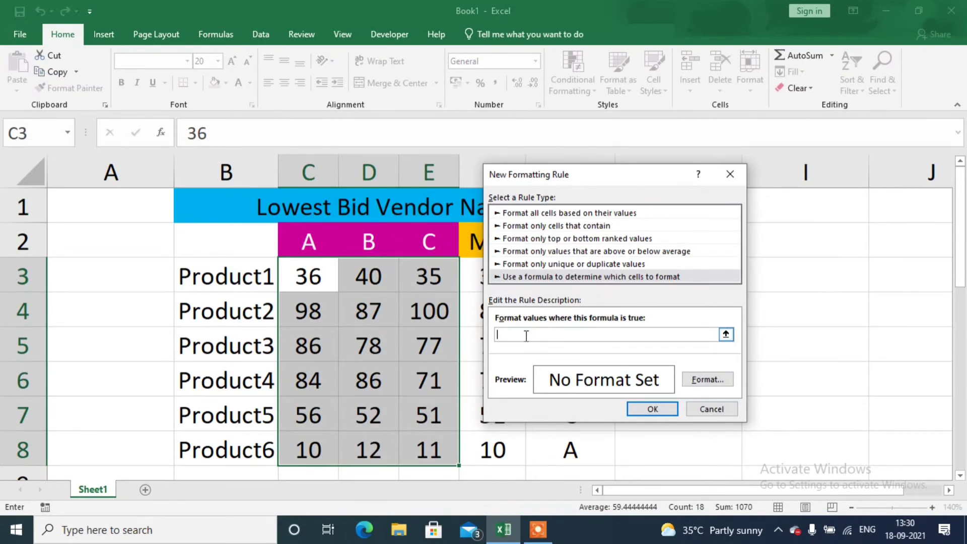
- Enter the rule formula =c3=min($c3:$e3)
{"action": "type", "text": "=c"}
{"action": "type", "text": "3"}
{"action": "type", "text": "=min("}
{"action": "type", "text": "c3:"}
{"action": "type", "text": "e3"}
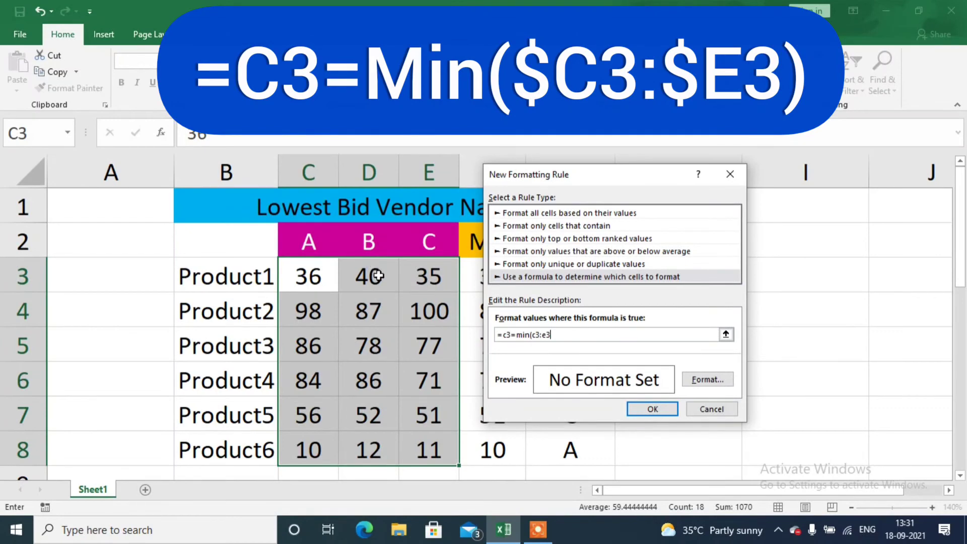
{"action": "left_click", "coordinate": [532, 335]}
{"action": "type", "text": "$"}
{"action": "left_click", "coordinate": [548, 334]}
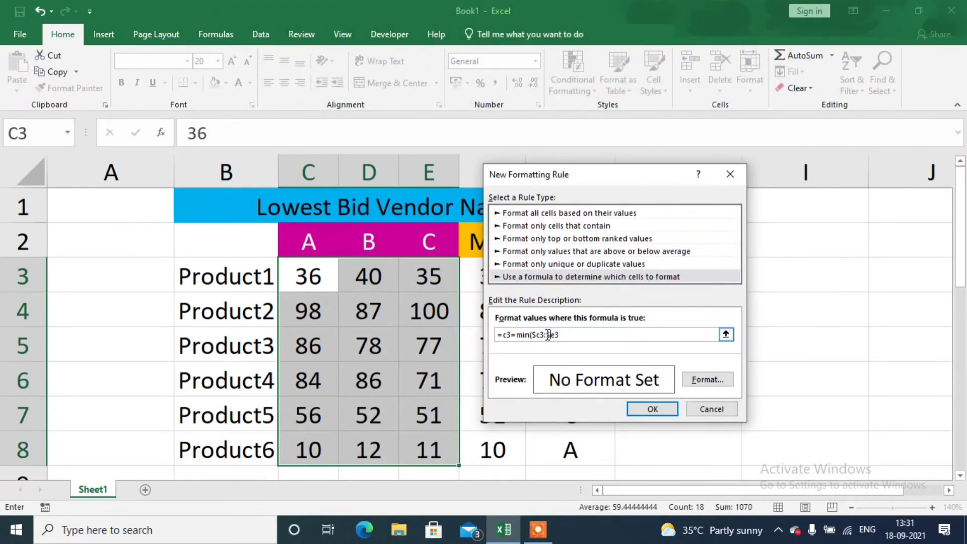
{"action": "type", "text": "$e3"}
- Give the rule an orange fill and apply it to the bids
{"action": "left_click", "coordinate": [722, 381]}
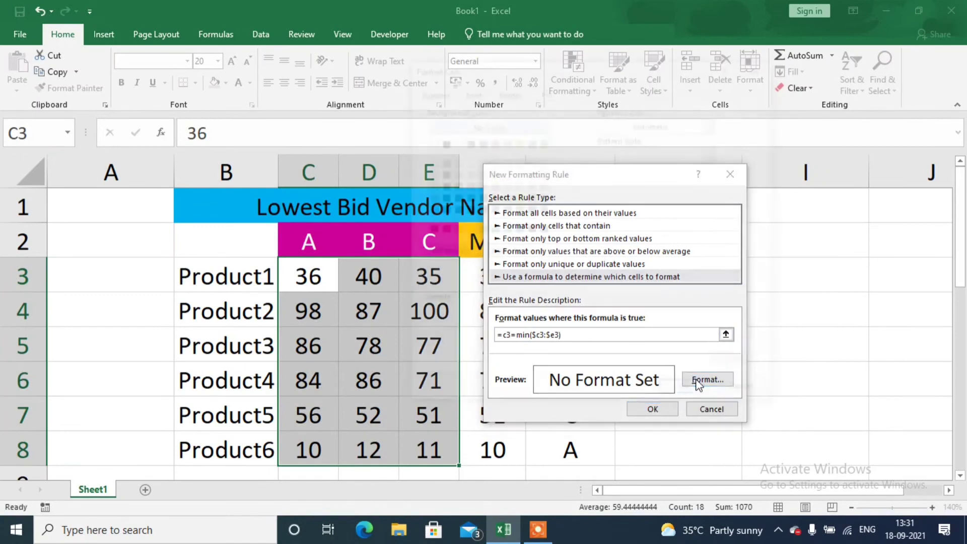
{"action": "left_click", "coordinate": [455, 229]}
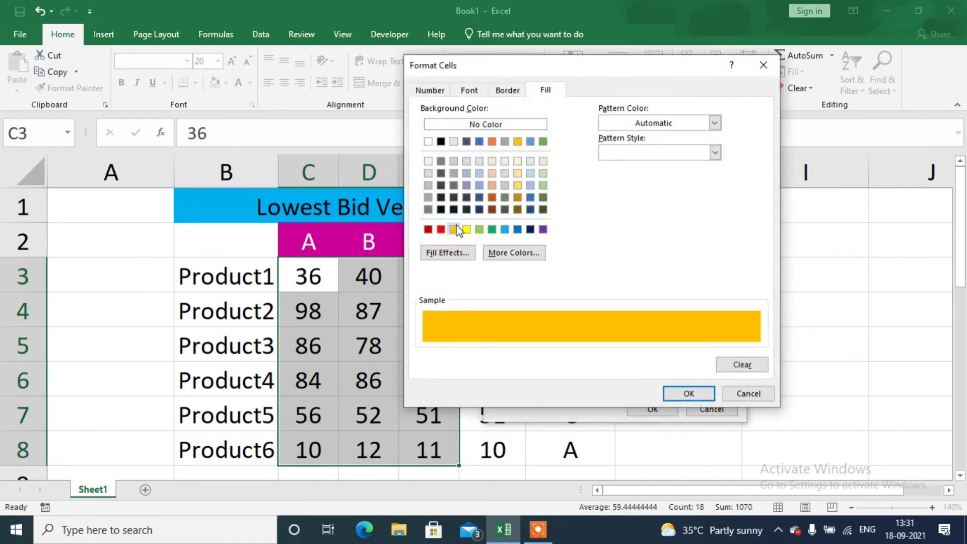
{"action": "left_click", "coordinate": [686, 393]}
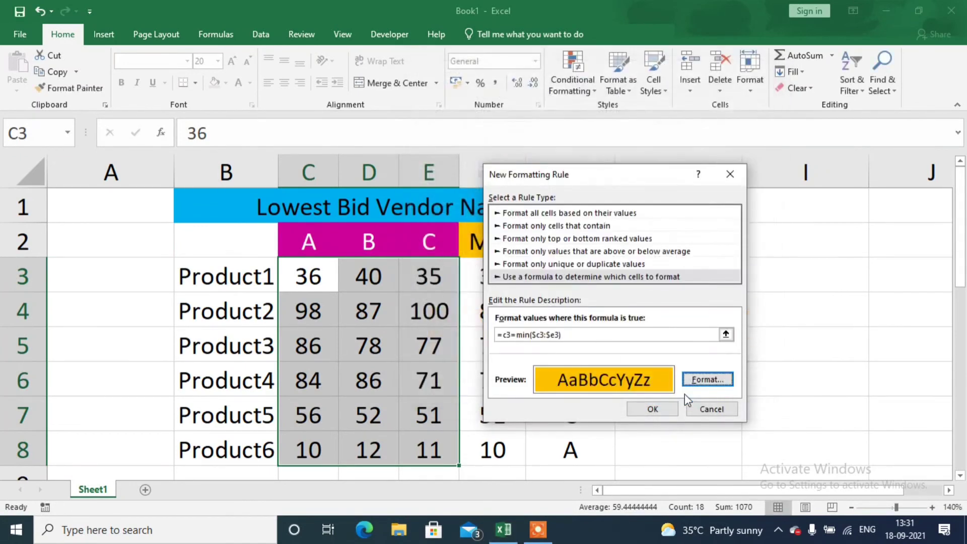
{"action": "left_click", "coordinate": [652, 409]}
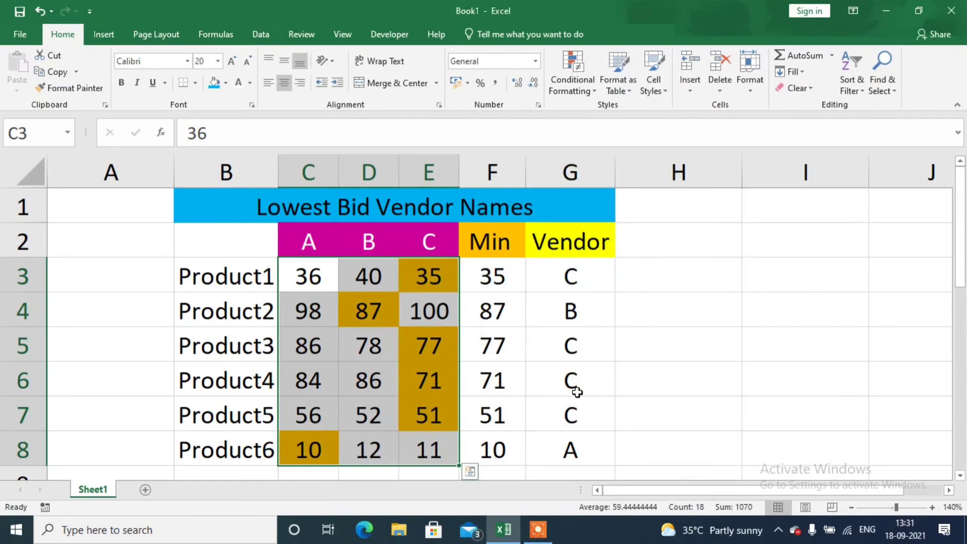
- Change Product1's vendor A bid in C3 to 34, so Min becomes 34 and Vendor becomes A
{"action": "left_click", "coordinate": [320, 266]}
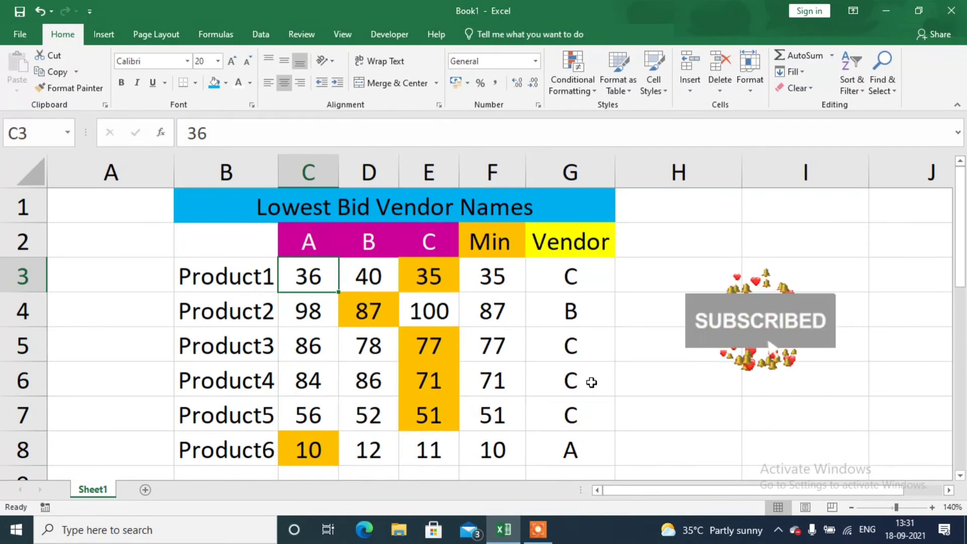
{"action": "type", "text": "34"}
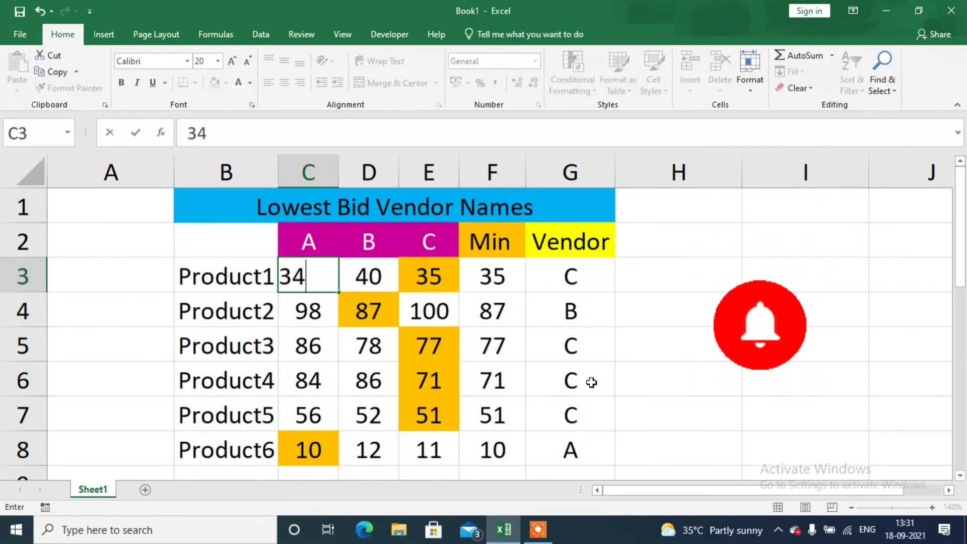
{"action": "key", "text": "Return"}
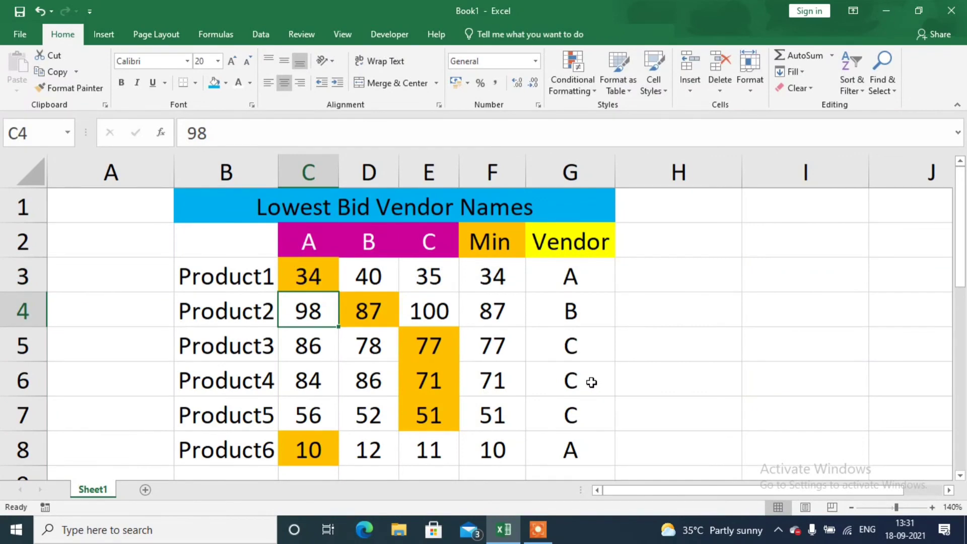
{"action": "left_click", "coordinate": [711, 376]}
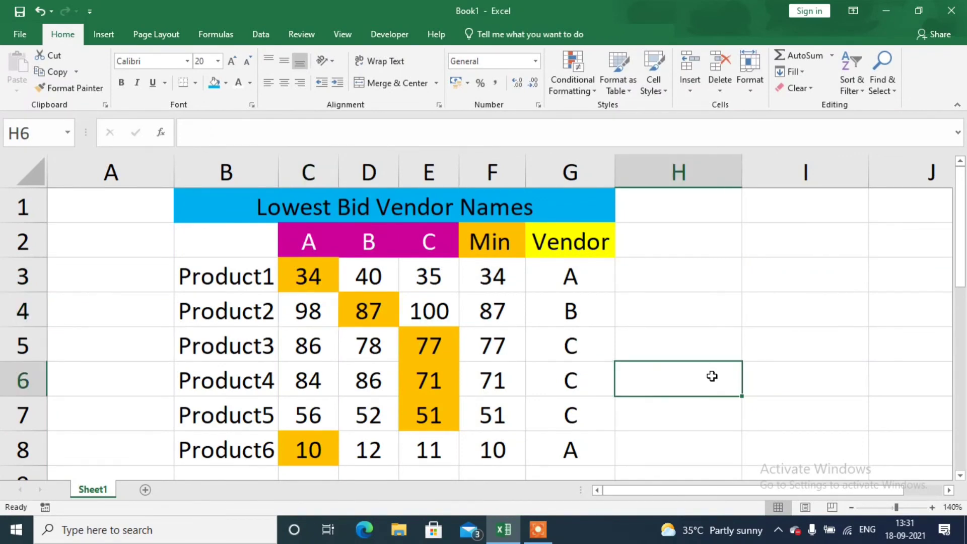